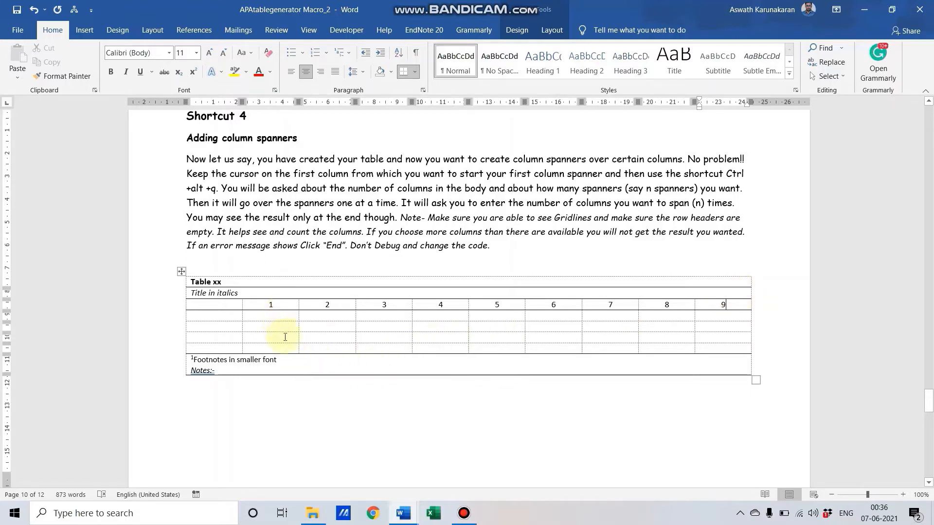
Step: Review the note about empty row headers and put the insertion point back in header cell 1
left_click(284, 306)
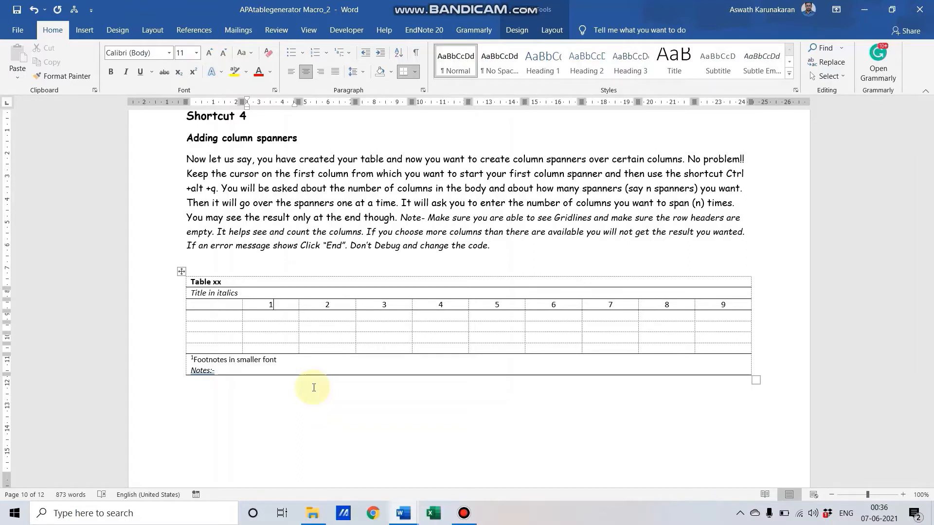
left_click(392, 305)
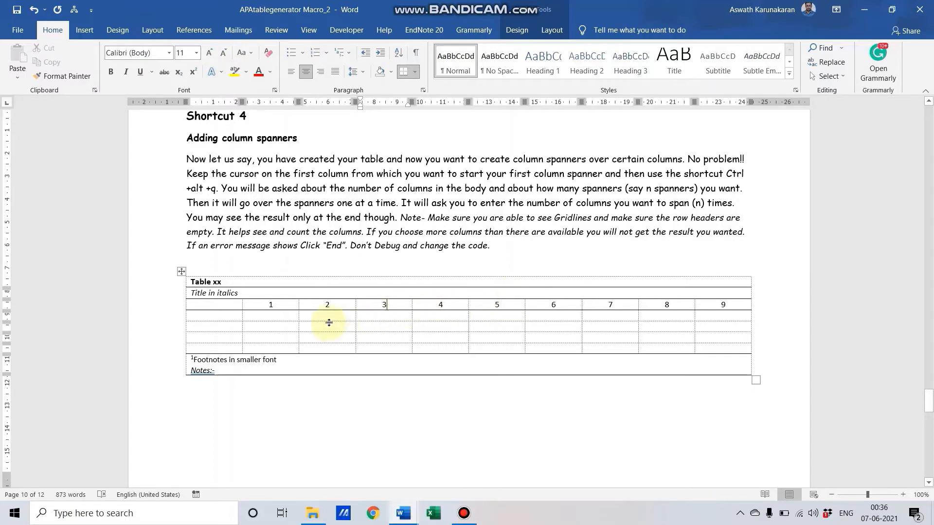
left_click(283, 305)
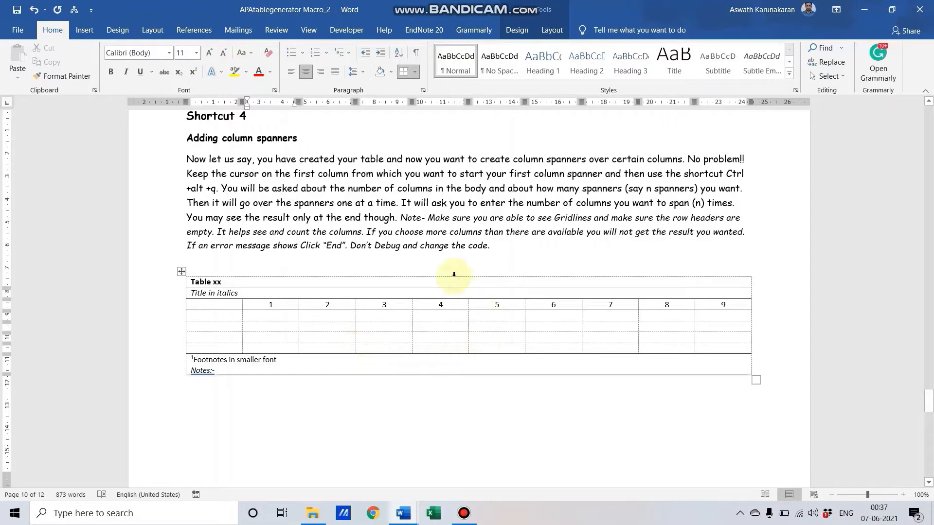
left_click(428, 219)
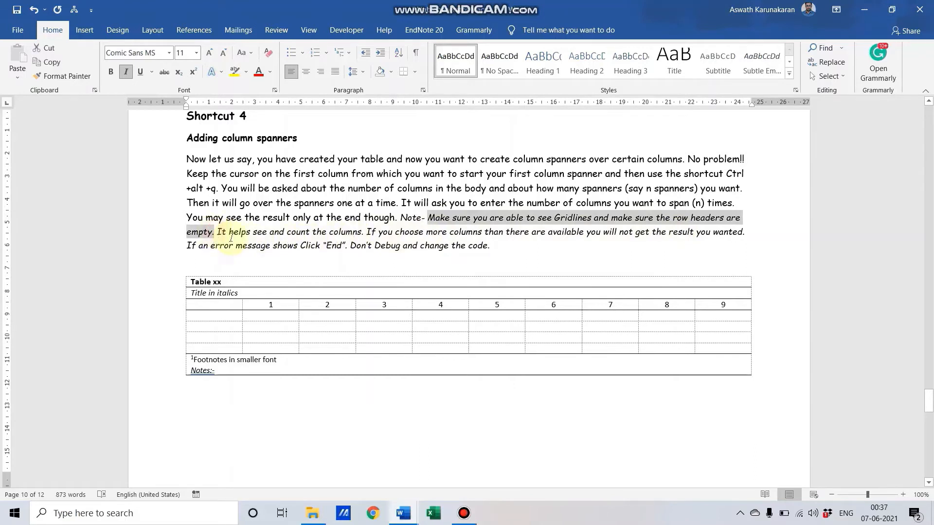
left_click(214, 232, "shift")
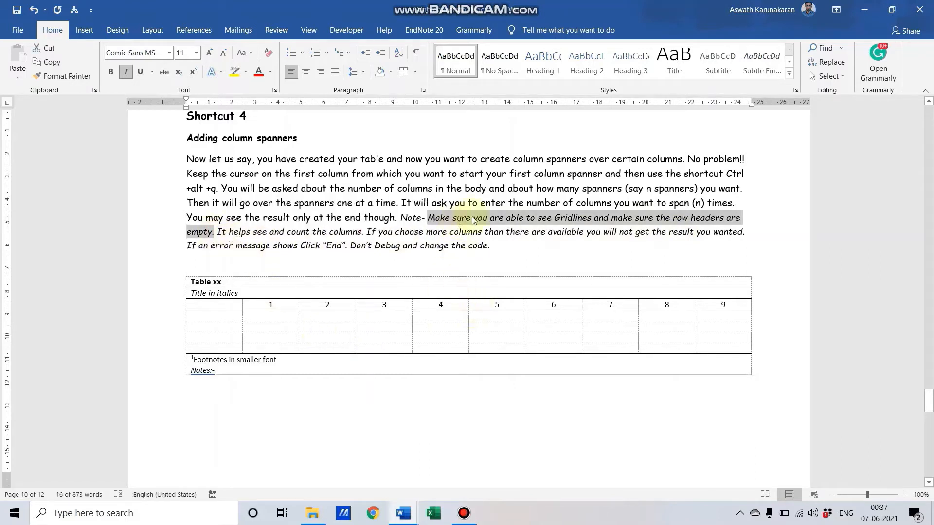
left_click(289, 304)
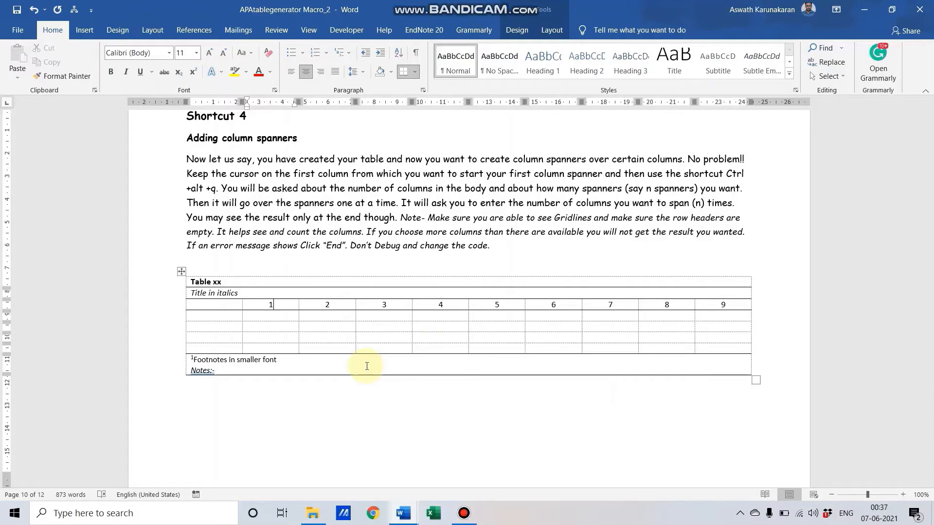
Step: Run the spanner macro with Ctrl+Alt+Q for 9 body columns and 2 spanners
key("ctrl+alt+q")
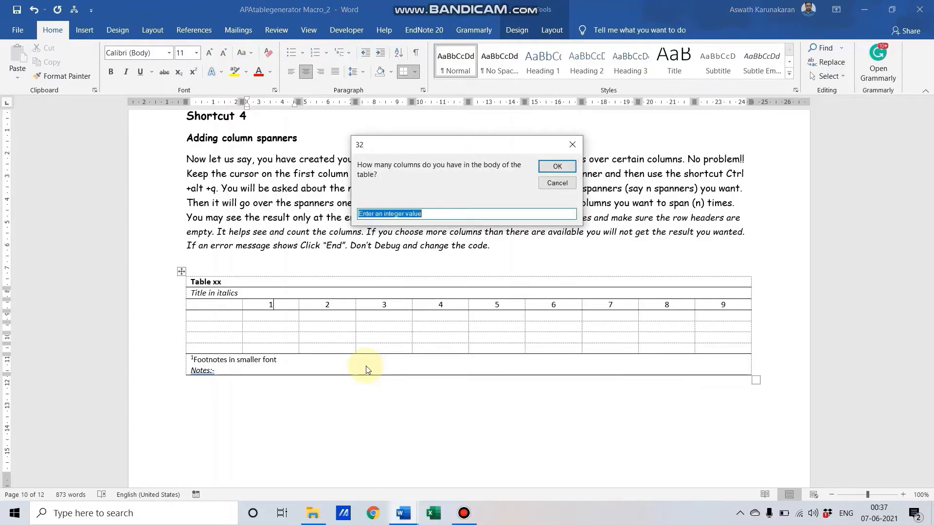
type("9")
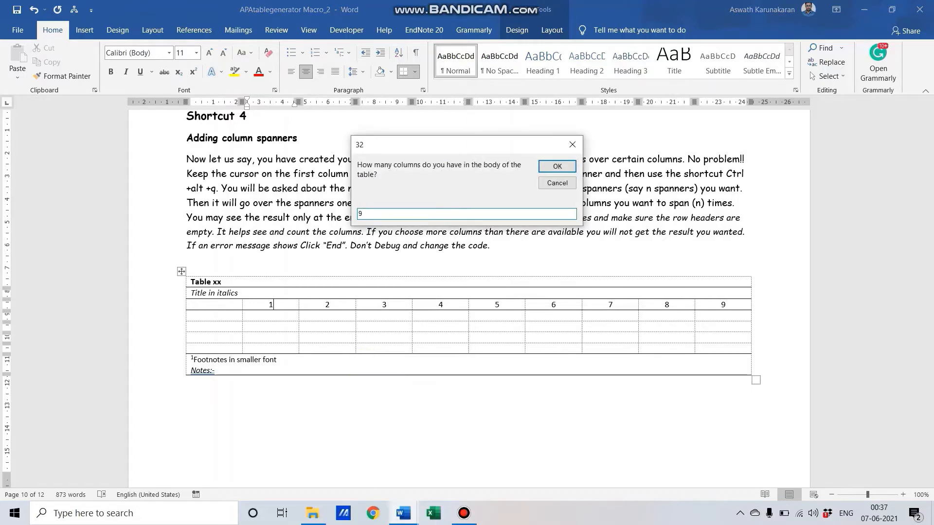
key("Return")
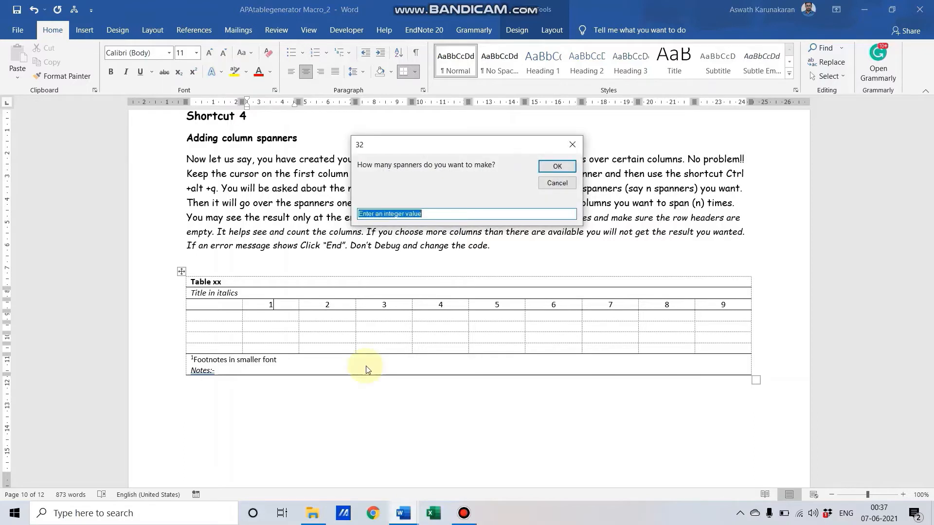
type("2")
key("Return")
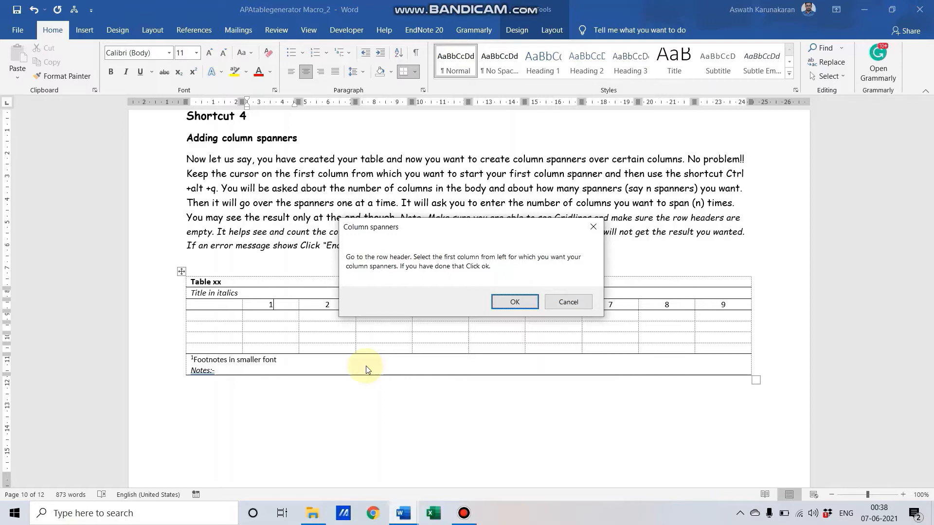
Step: Acknowledge both macro messages, span the first 3 columns, then request a 2-column spanner, triggering error 4605
key("Return")
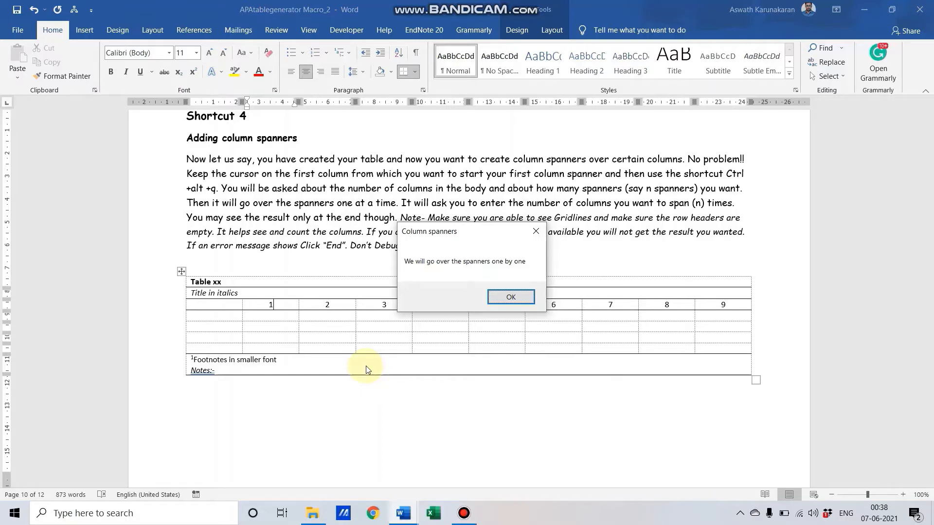
key("Return")
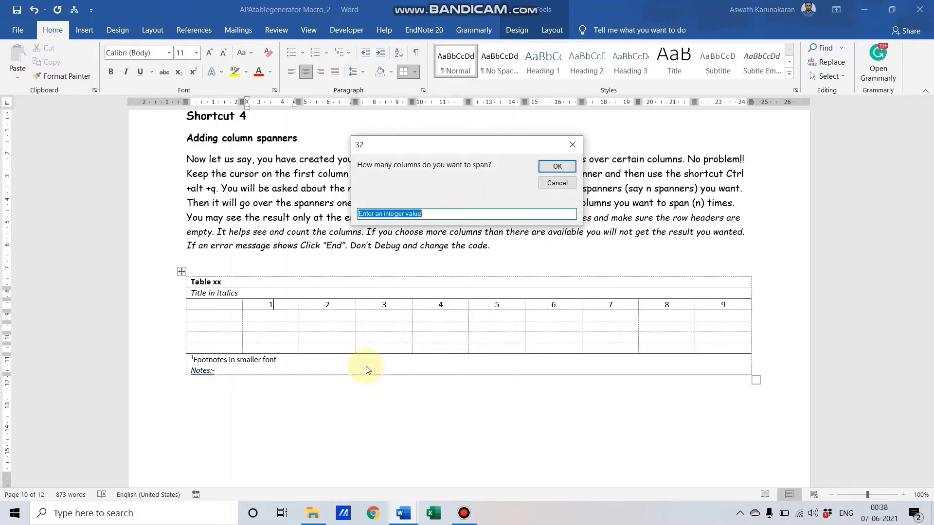
type("3")
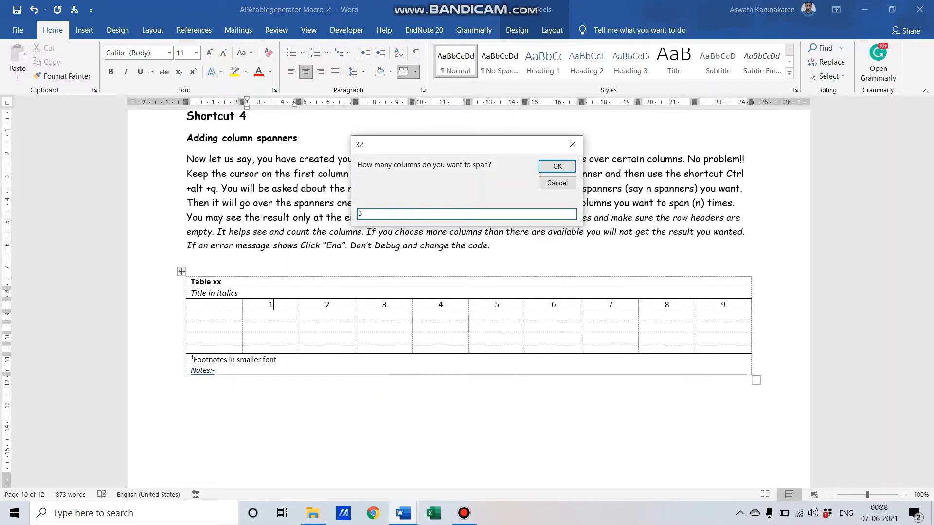
key("Return")
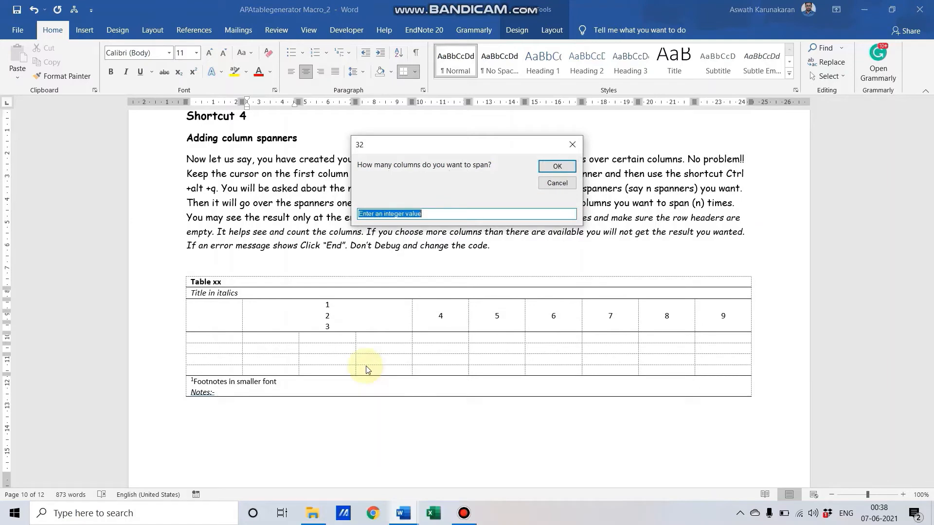
type("2")
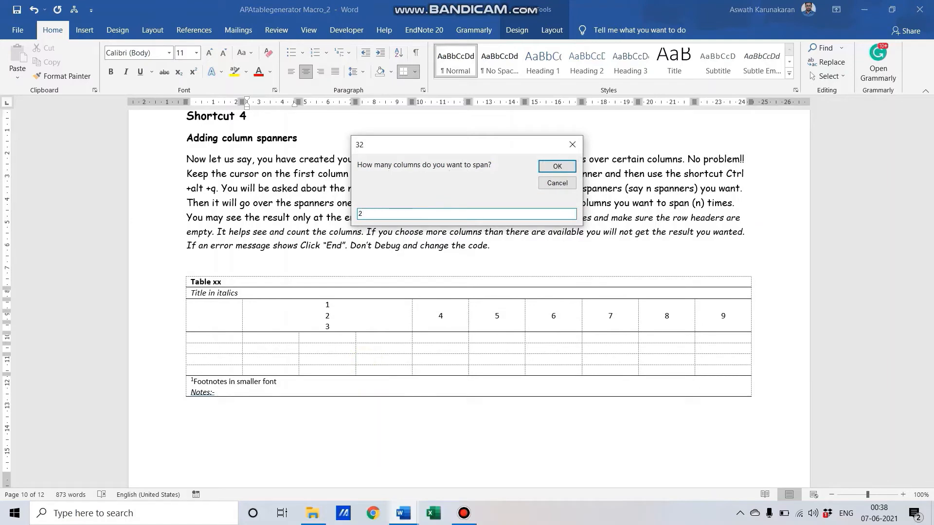
key("Return")
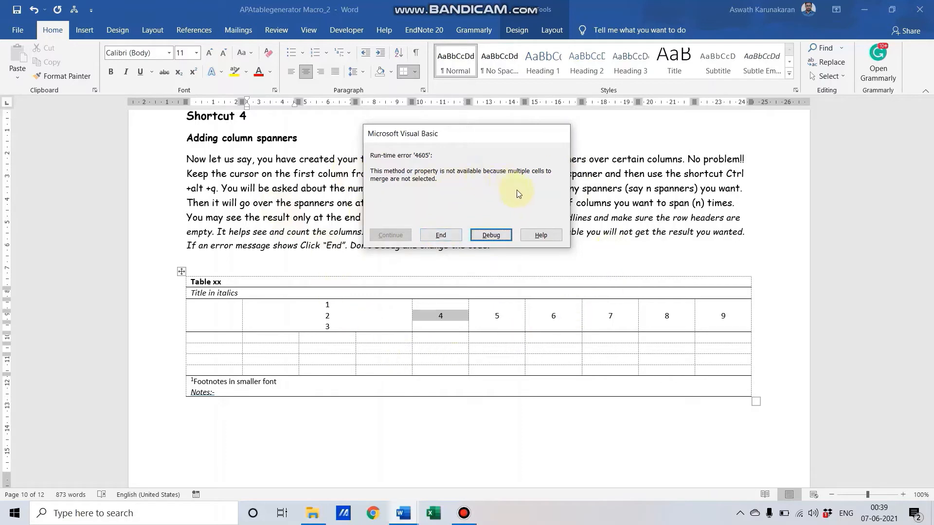
Step: Open the failing macro line via Debug and reset the macro from the VBA Run menu
left_click(491, 235)
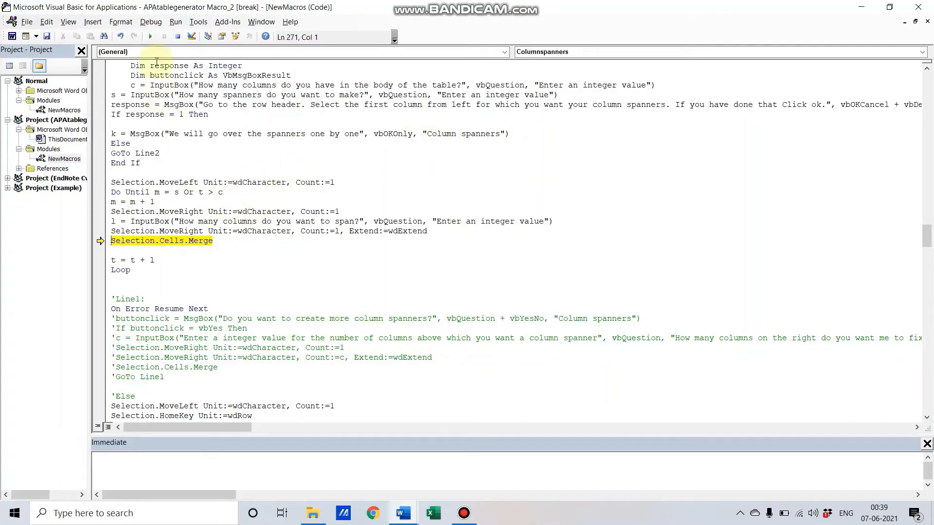
left_click(176, 22)
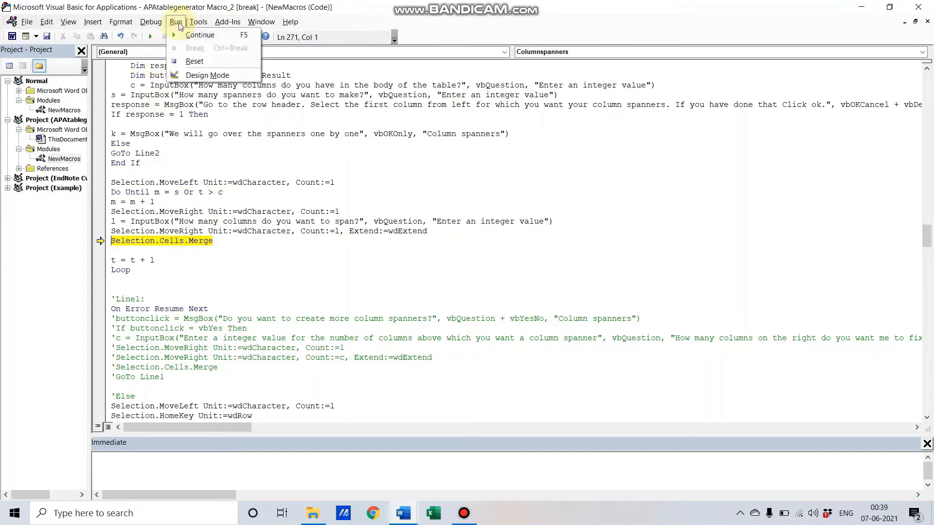
left_click(189, 62)
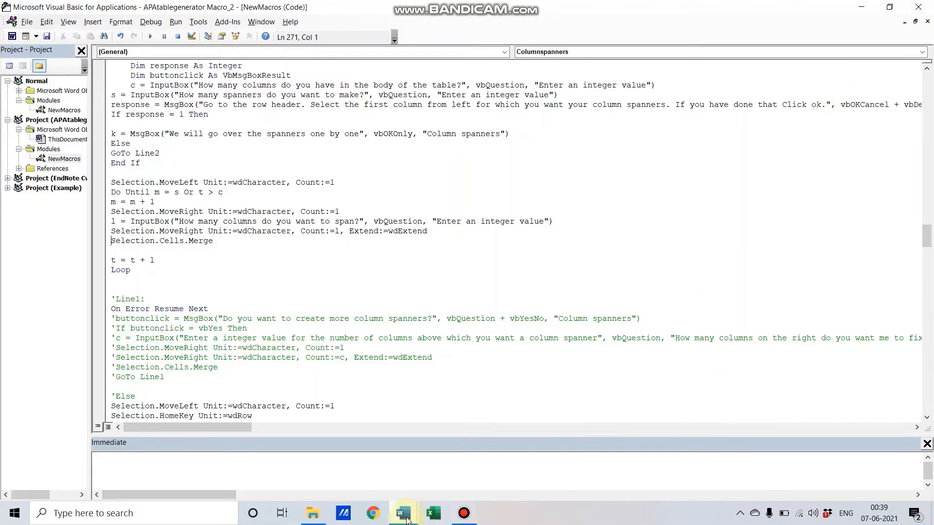
Step: Return to Word, undo the merge of header cells 1–3, and delete numbers 1–9 from the header row
mouse_move(408, 518)
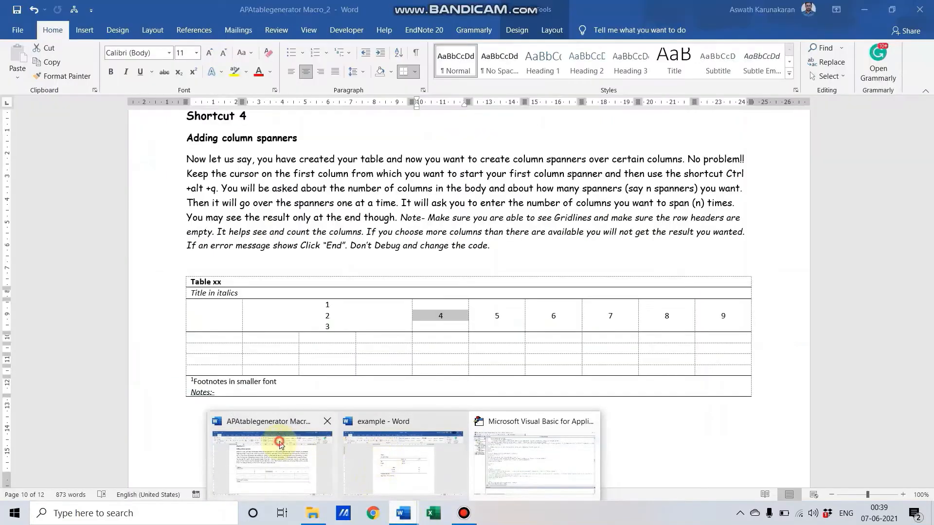
left_click(299, 443)
left_click(344, 321)
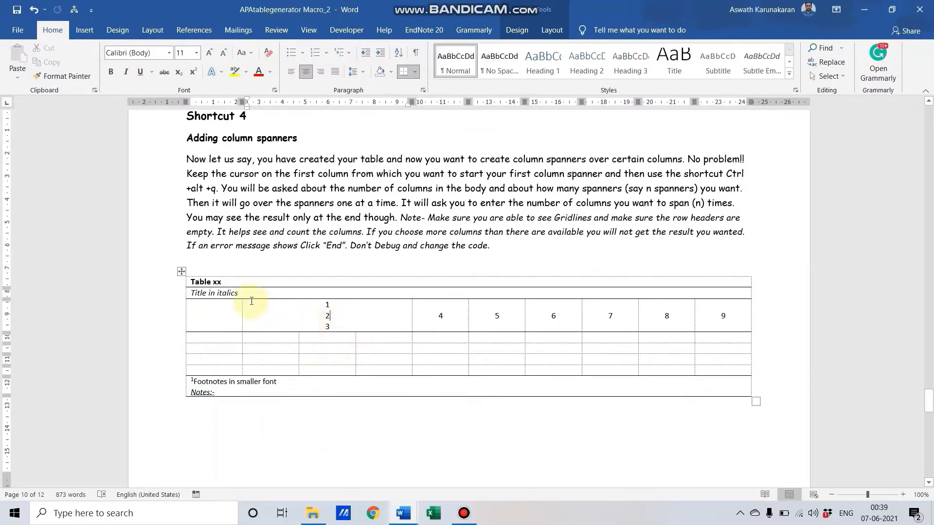
key("ctrl+z")
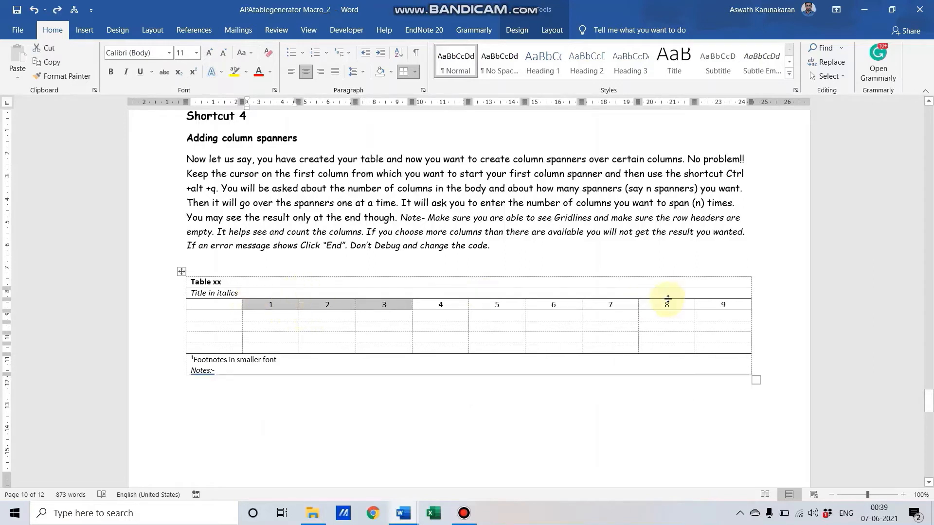
left_click(728, 305)
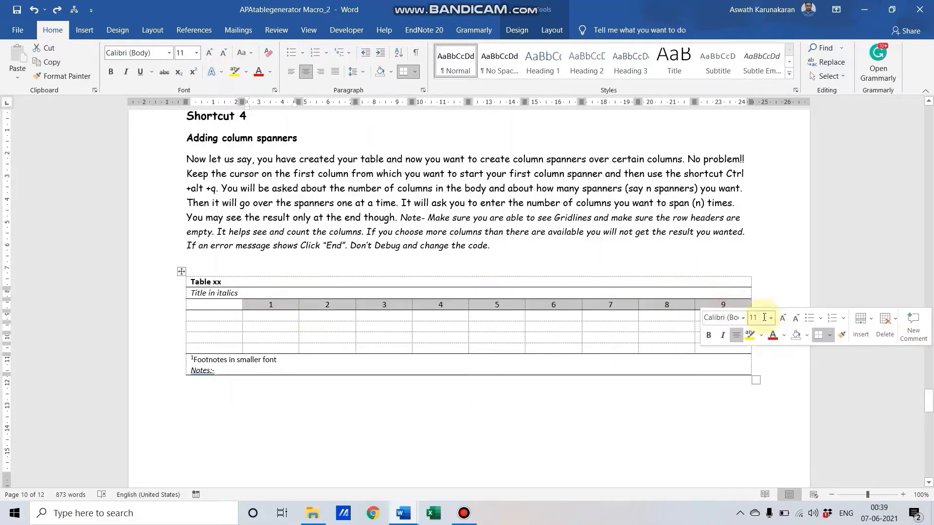
key("Delete")
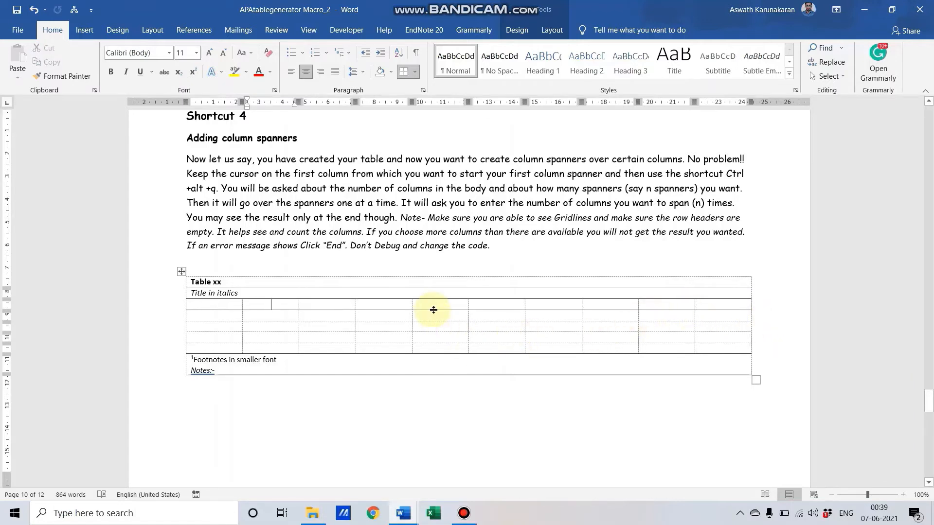
Step: Rerun the spanner macro with 9 body columns and 2 spanners, acknowledging its instruction messages
key("ctrl+alt+q")
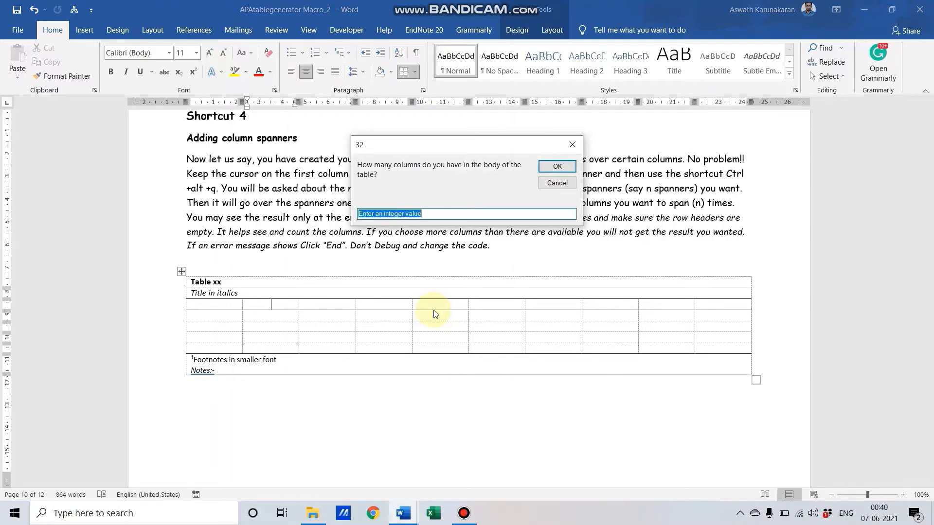
type("9")
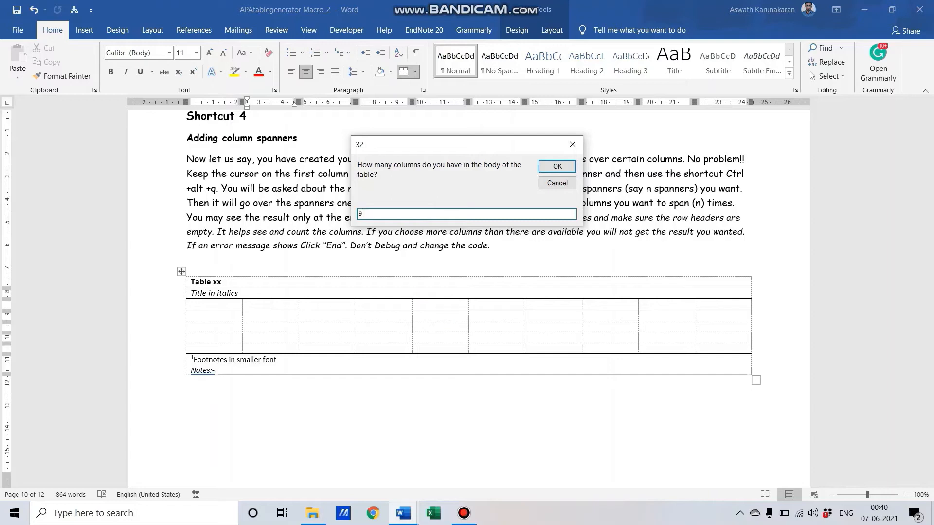
key("Return")
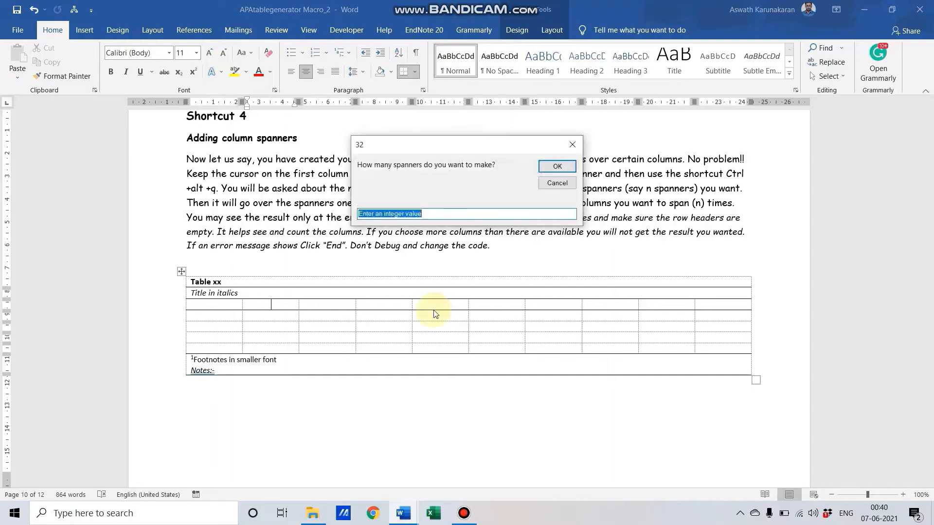
type("2")
key("Return")
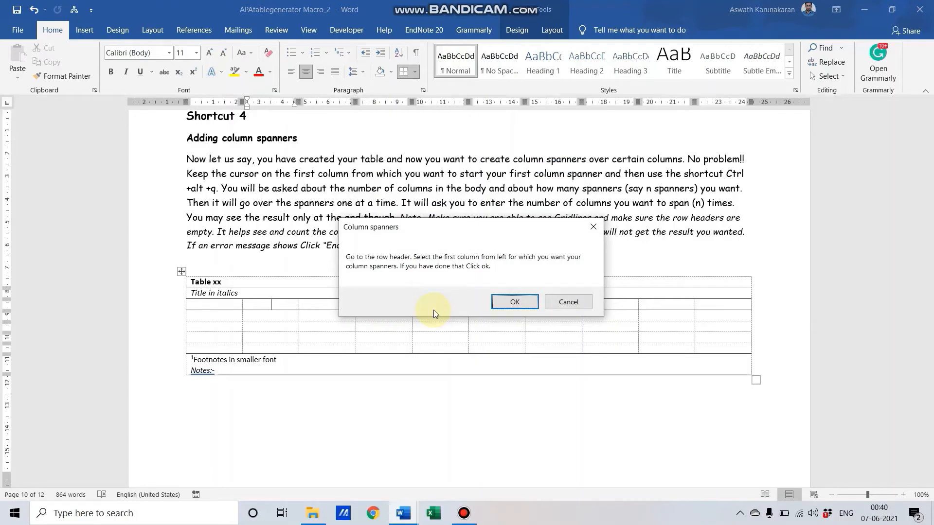
key("Return")
key("Return")
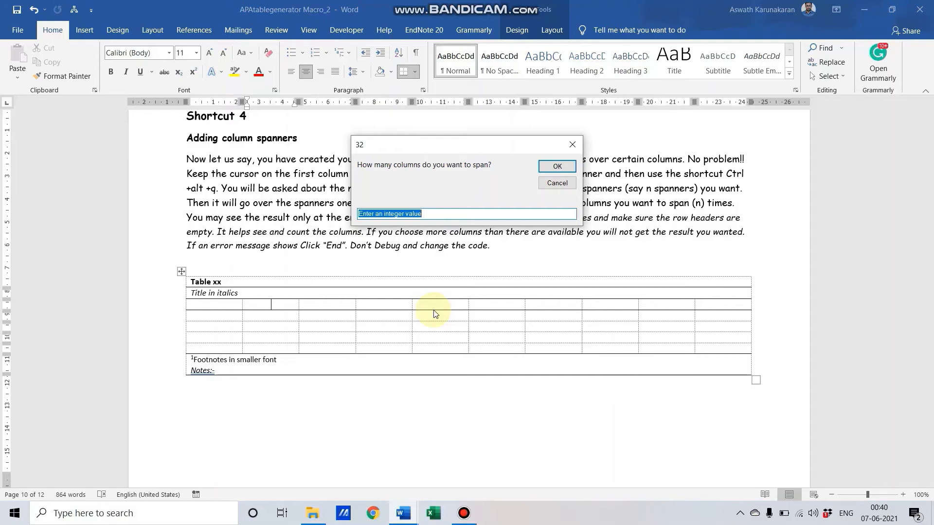
Step: Enter spanner widths of 3, 2 and 4 columns and dismiss the completion message
type("3")
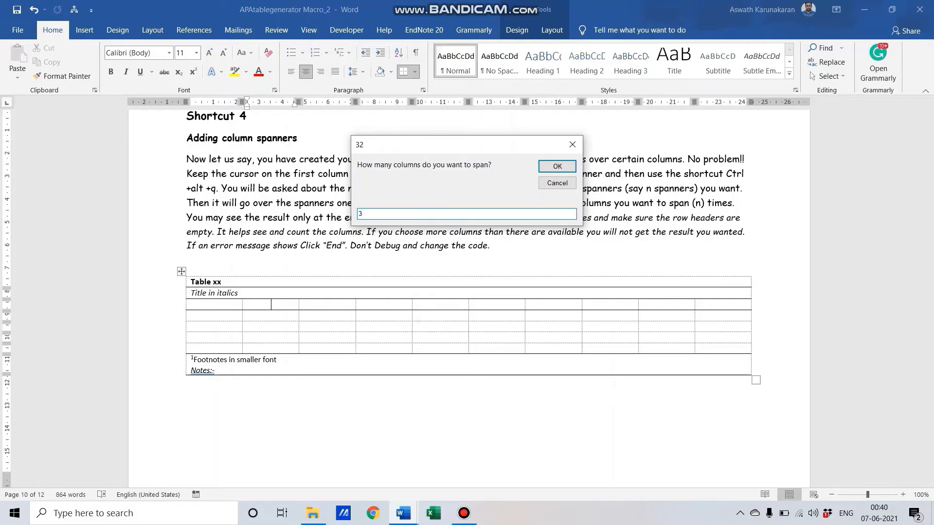
key("Return")
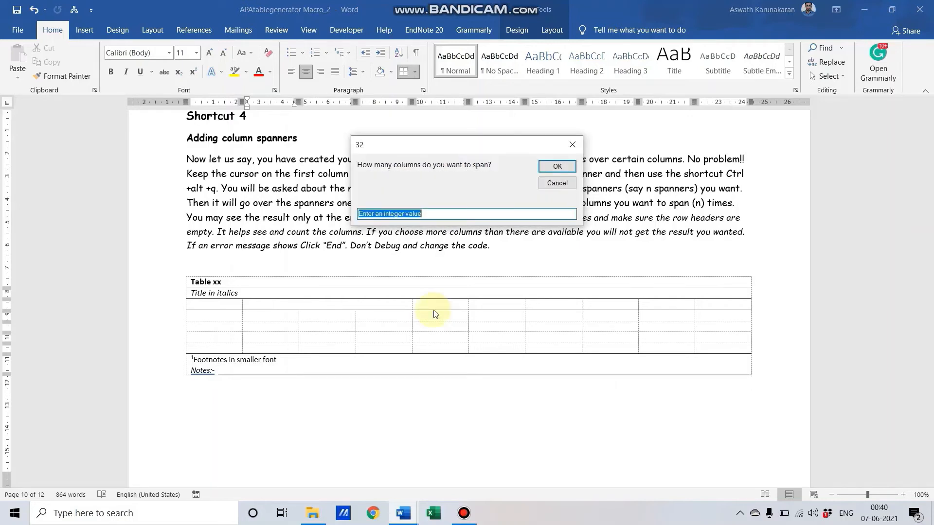
type("2")
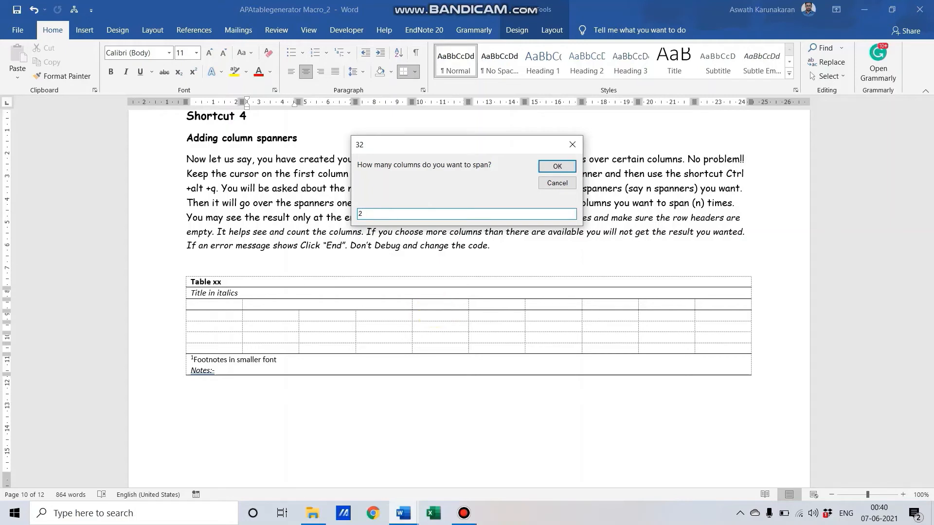
key("Return")
type("4")
key("Return")
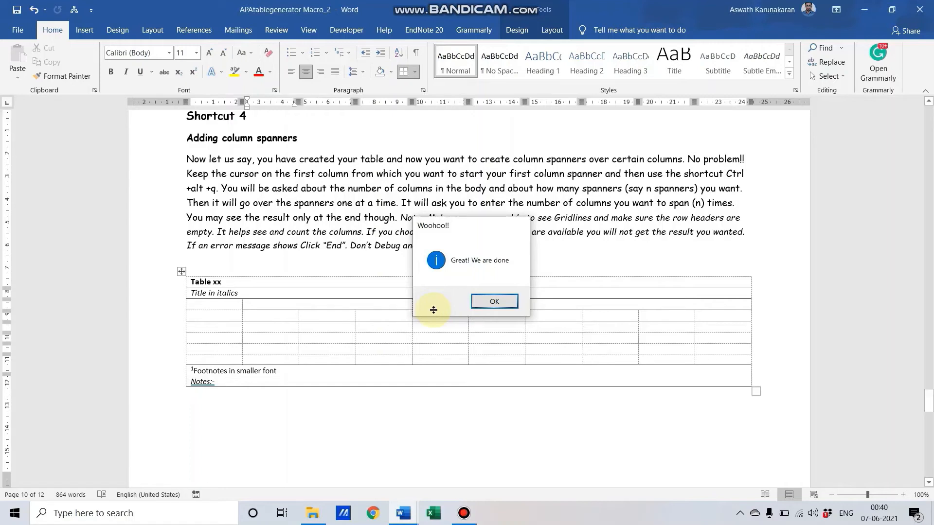
key("Return")
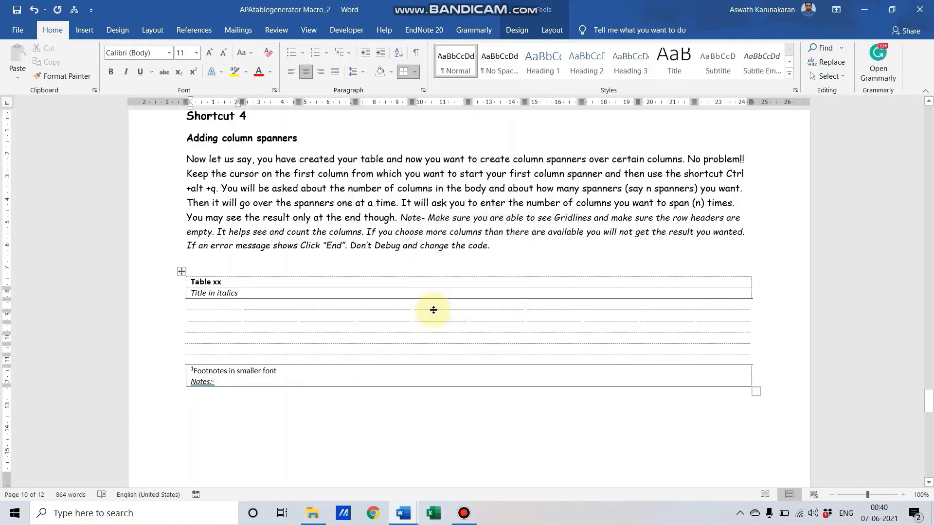
left_click(226, 309)
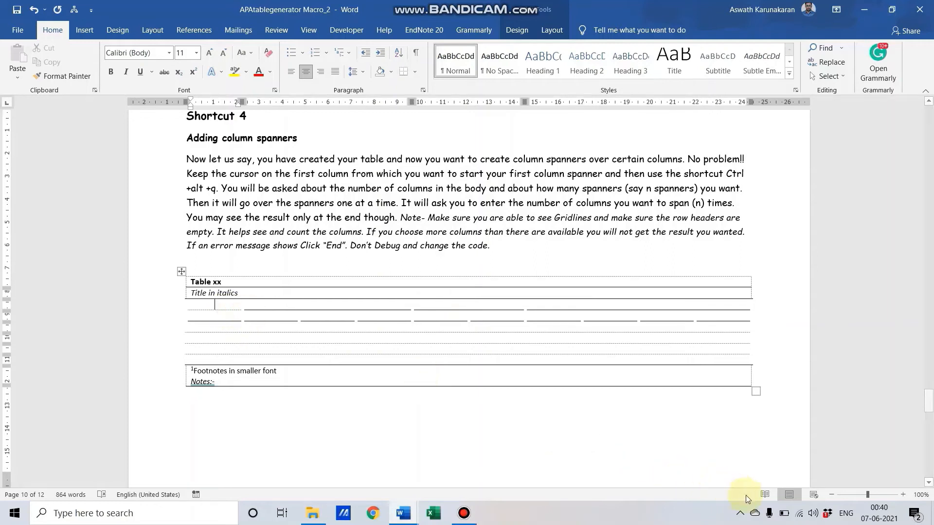
left_click(739, 359, "shift")
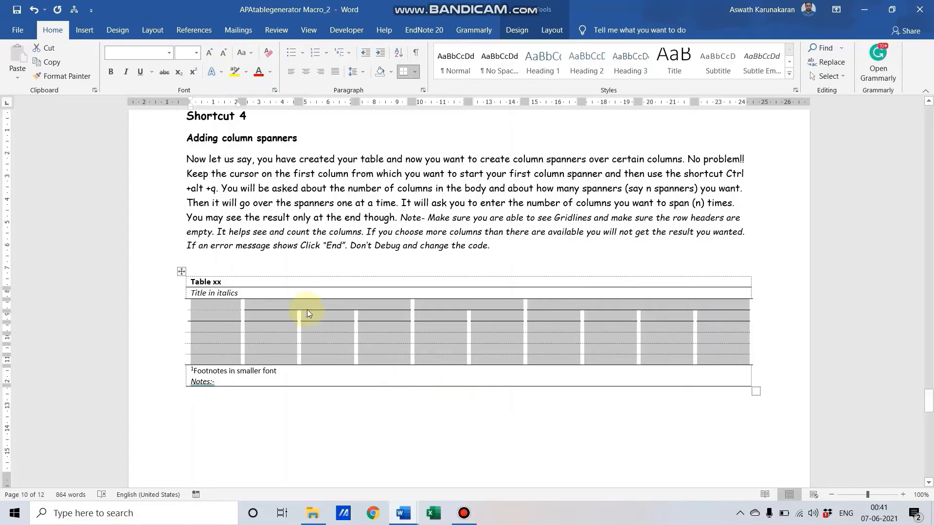
left_click(235, 282)
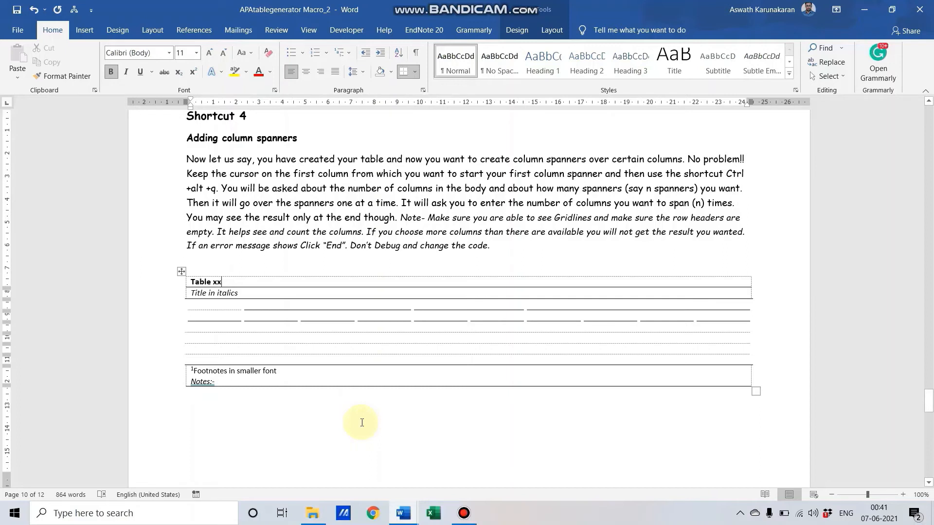
Step: Run the autofit macro, accept autofit to contents and resizing, and set the table width to 24 cm
key("ctrl+alt+q")
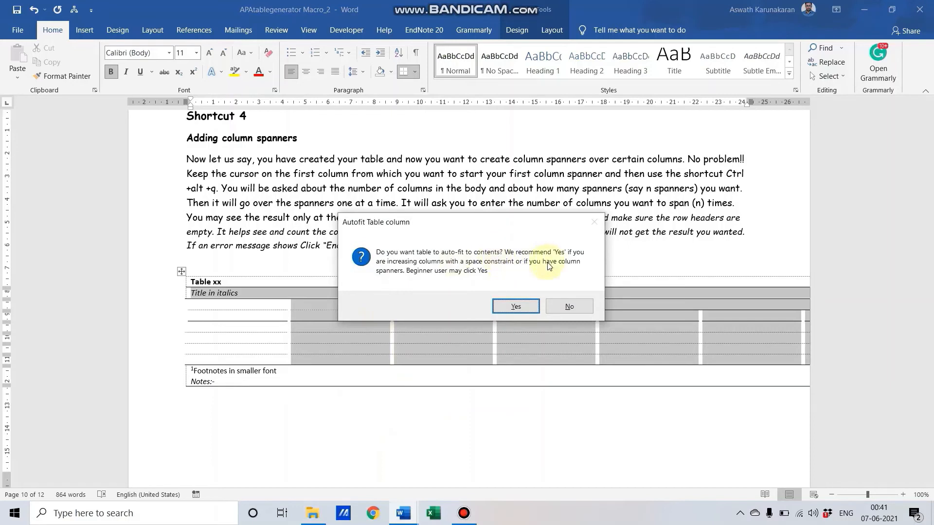
left_click(524, 307)
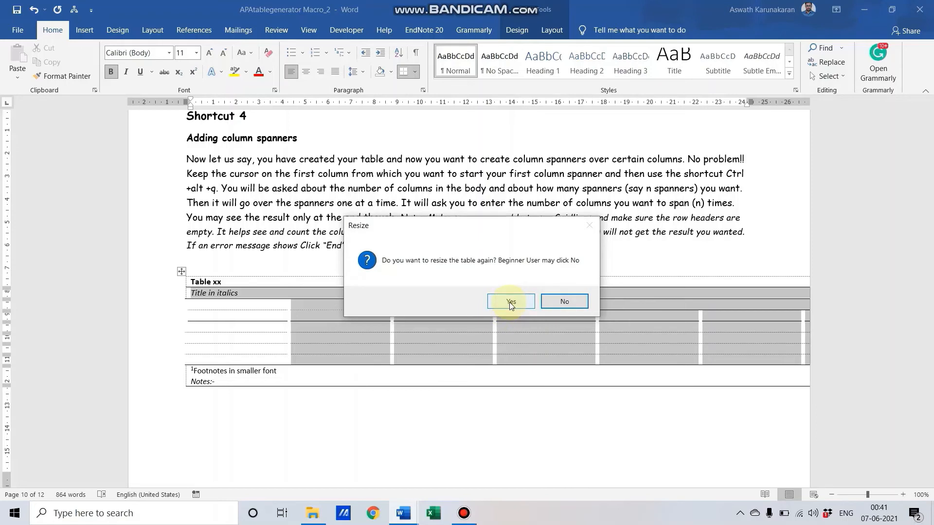
left_click(509, 302)
type("2")
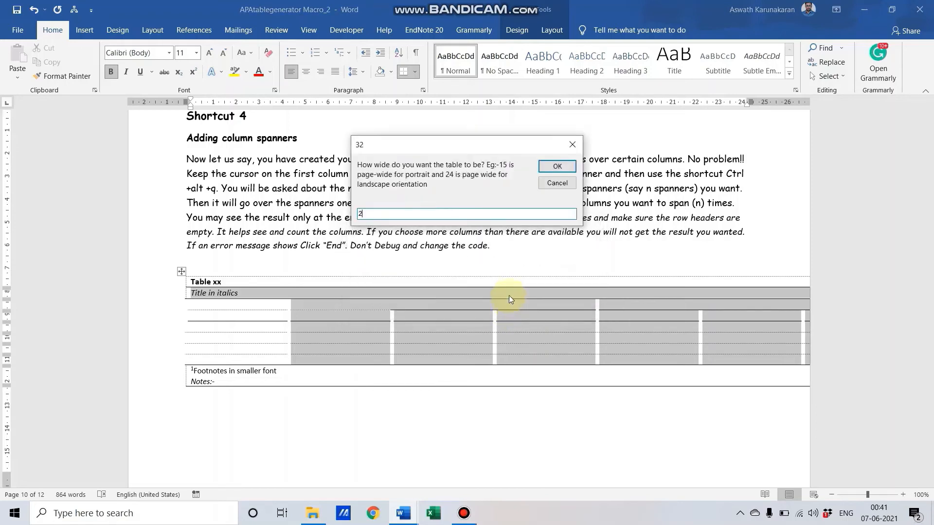
type("4")
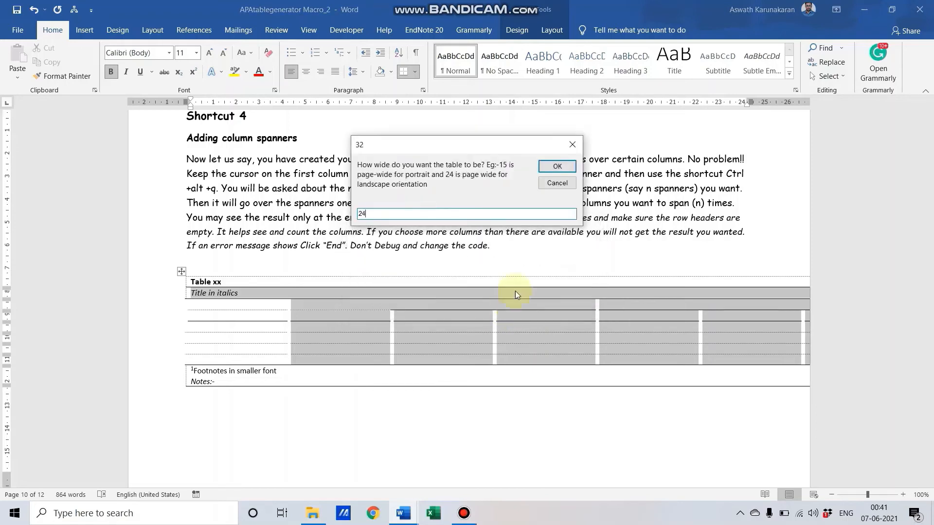
left_click(561, 167)
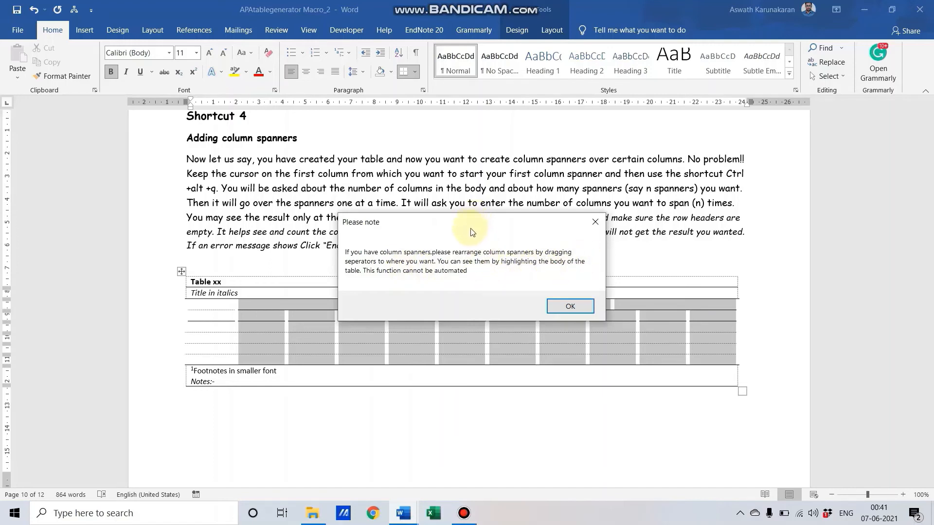
Step: Dismiss the rearrangement note and drag a spanner divider to line up with a body column border
left_click_drag(472, 232, 524, 177)
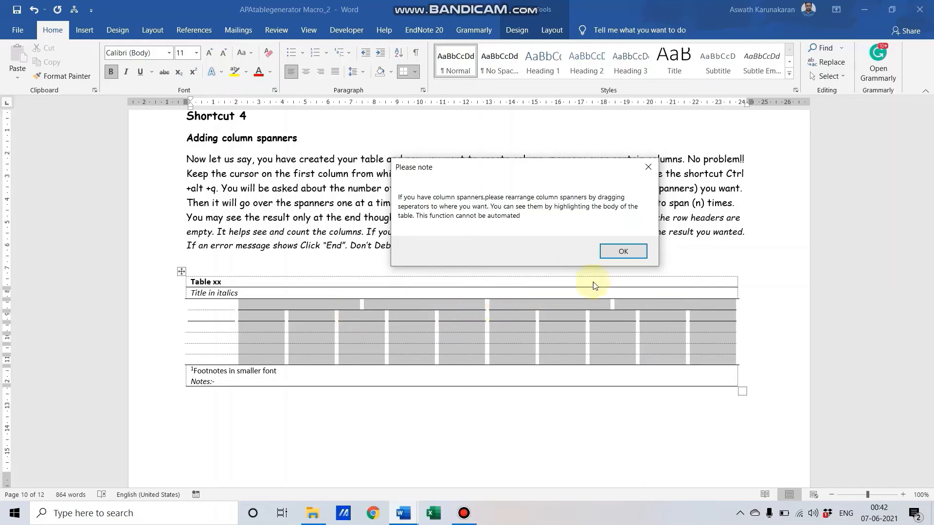
left_click(623, 252)
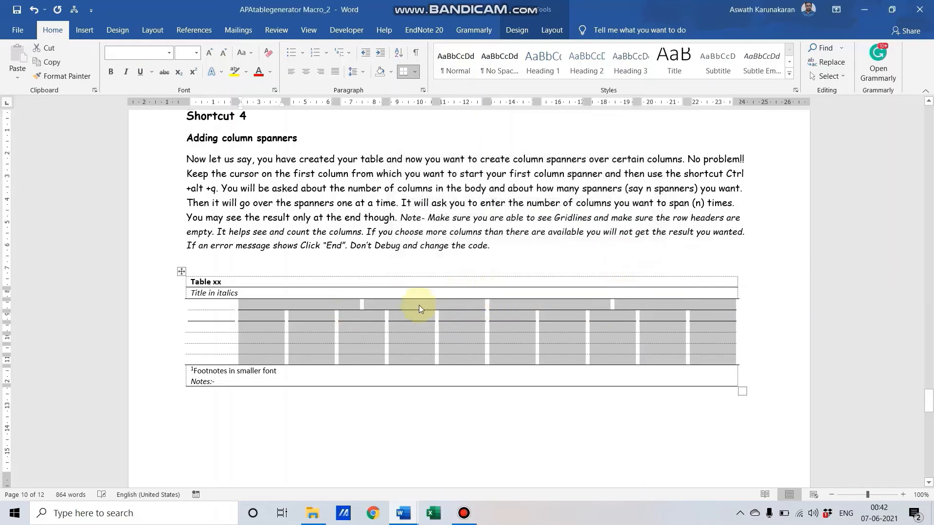
left_click_drag(362, 307, 387, 300)
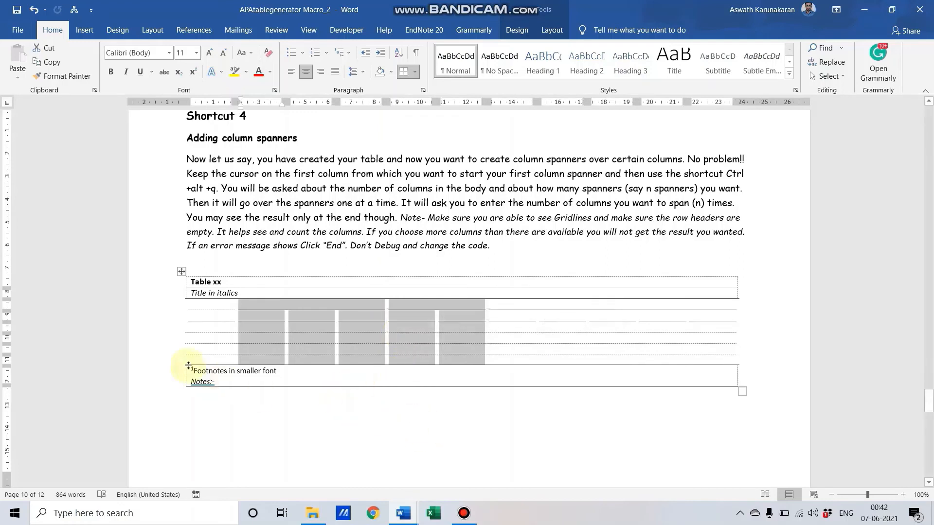
left_click(485, 355)
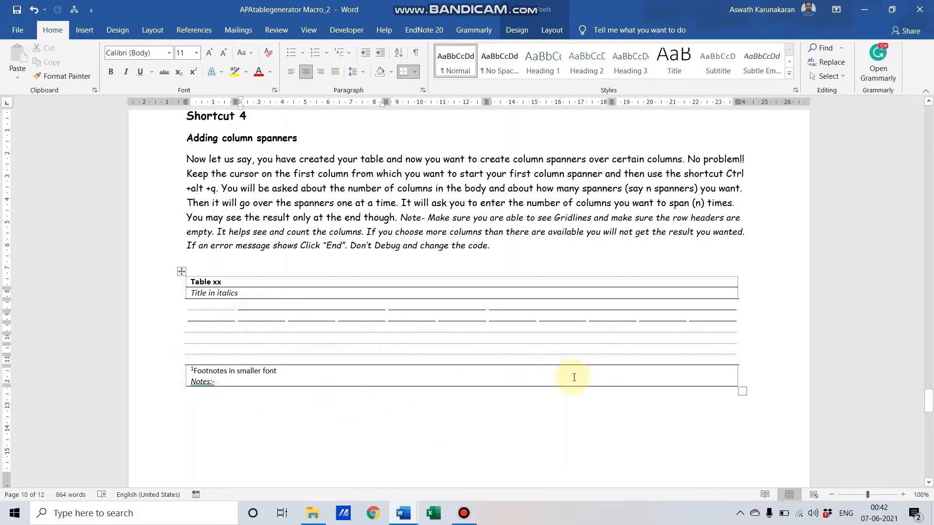
Step: Drag column borders to realign the spanners and narrow the first column using the ruler marker
left_click(716, 361)
left_click(716, 361, "shift")
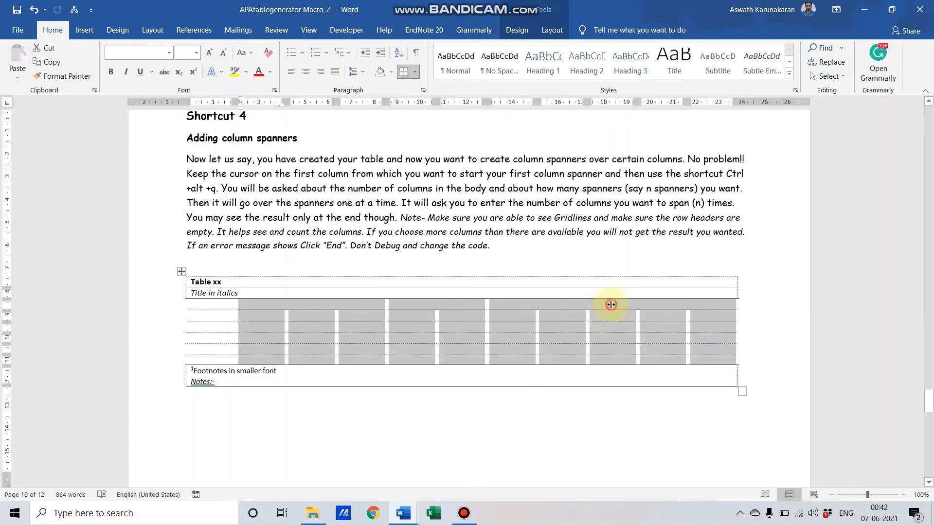
mouse_move(611, 304)
left_mouse_down()
mouse_move(641, 306)
mouse_move(706, 355)
left_mouse_up()
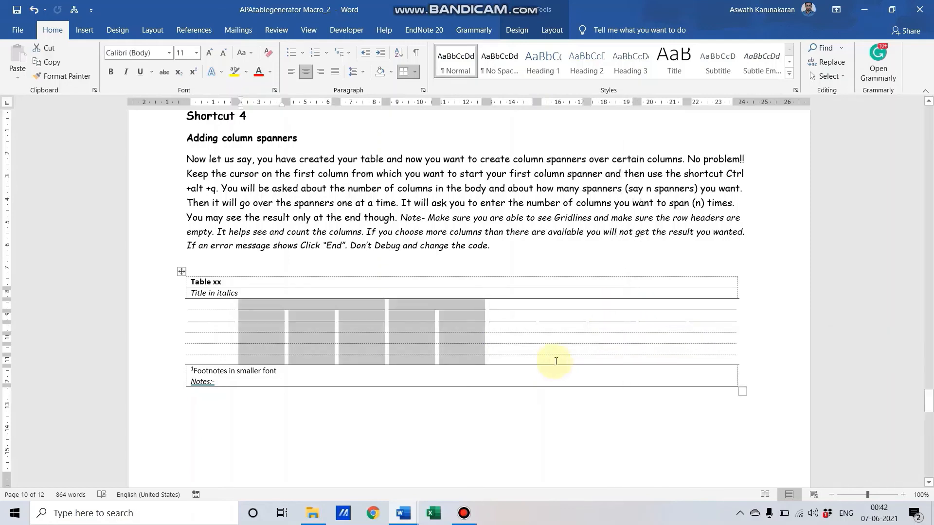
left_click(717, 367, "shift")
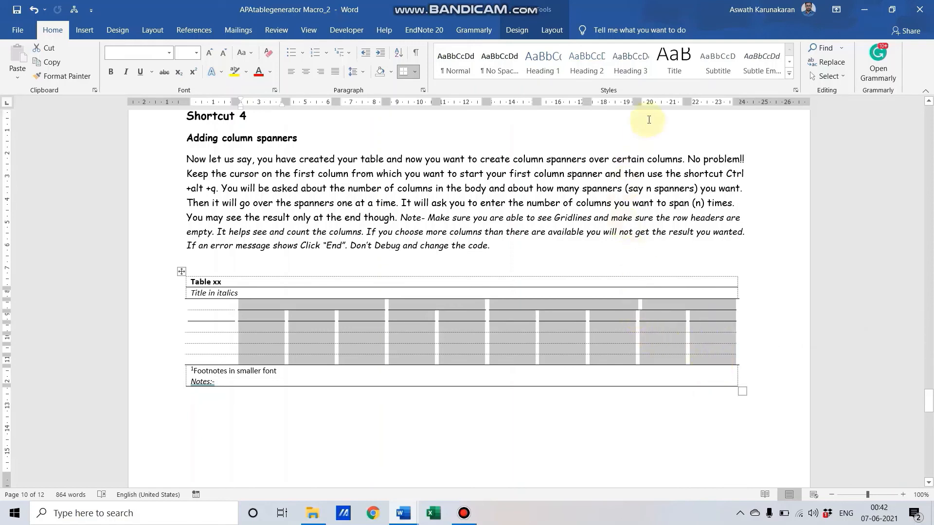
left_click_drag(641, 101, 638, 102)
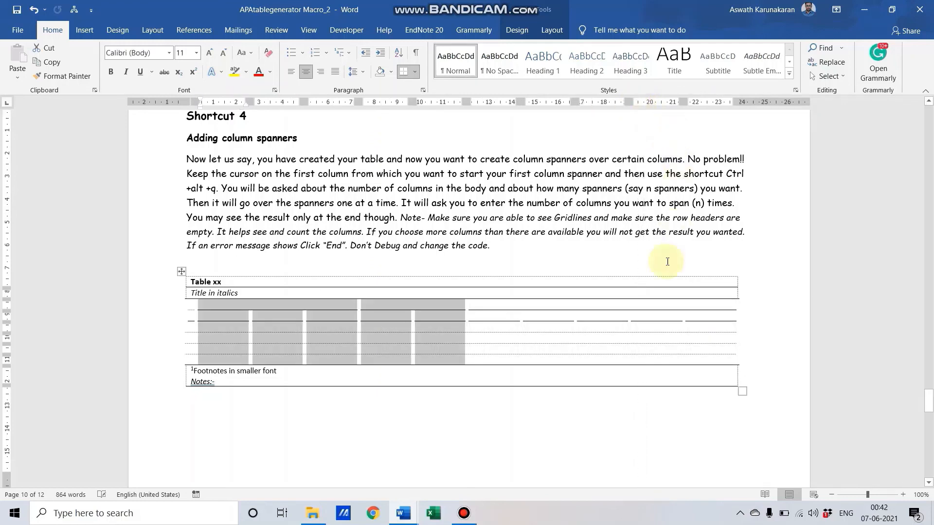
left_click_drag(731, 361, 731, 363)
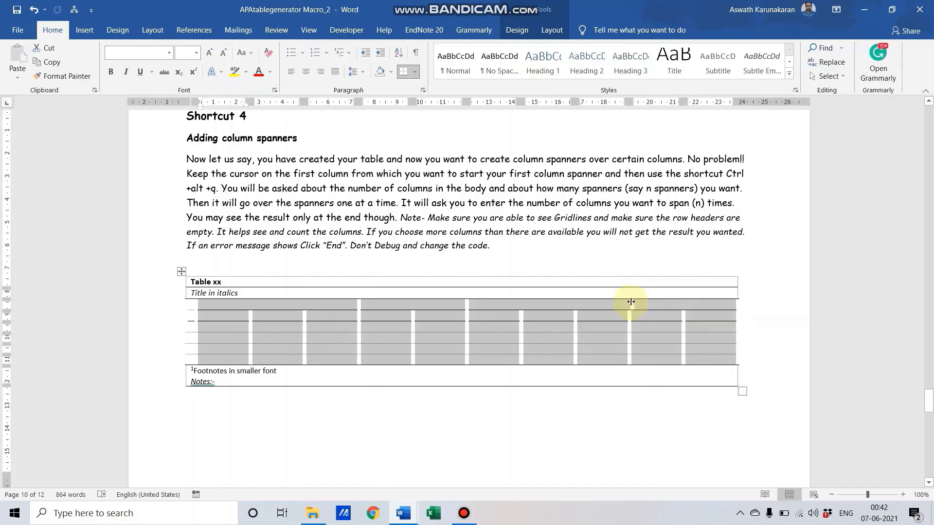
left_click_drag(630, 302, 628, 301)
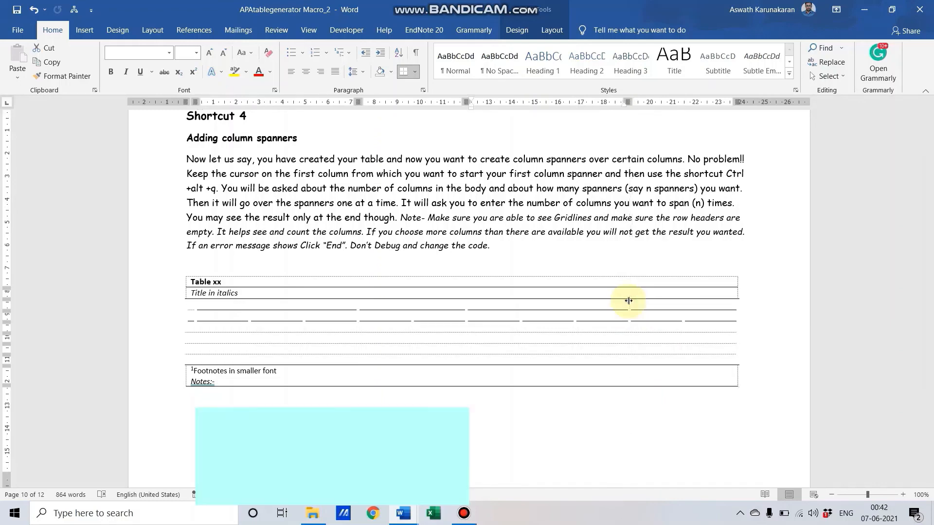
Step: Type 'aaaaaaaaaaaaa' in the first column's cell so that column widens to fit
left_click(734, 366, "shift")
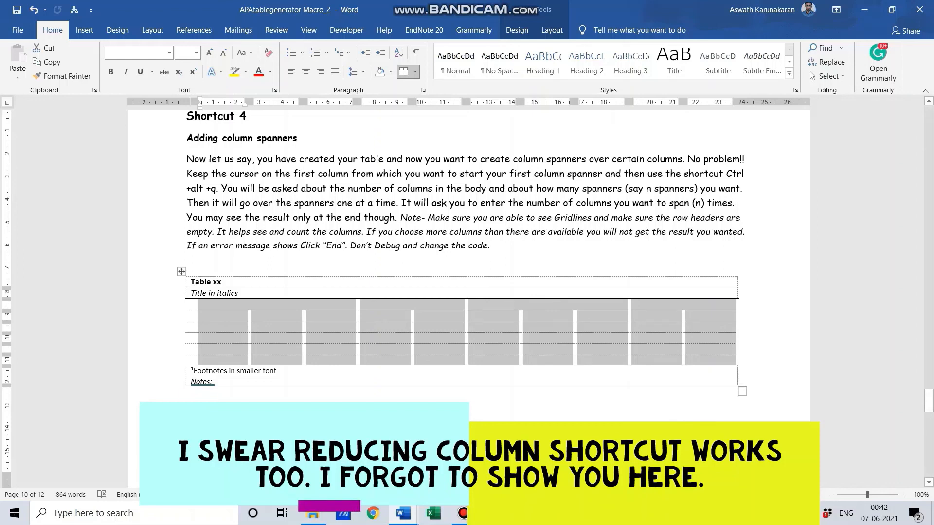
left_click(193, 331)
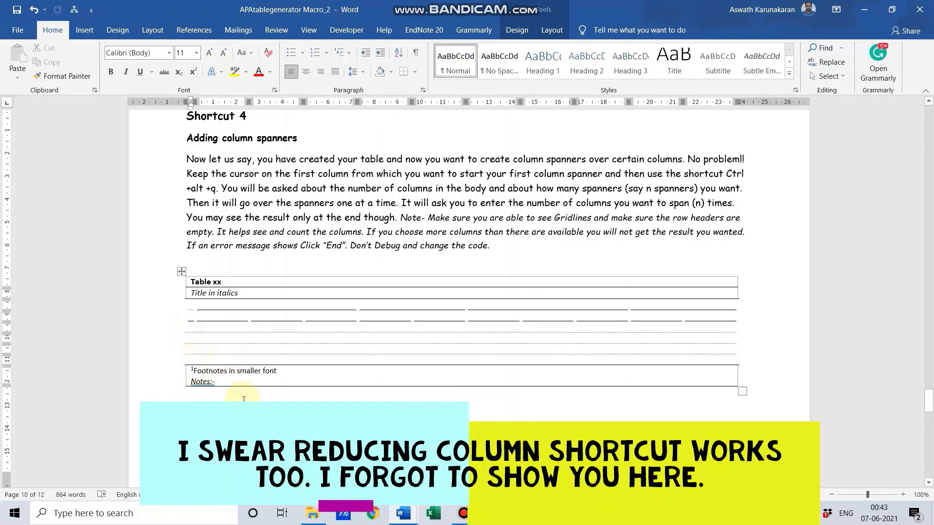
type("11")
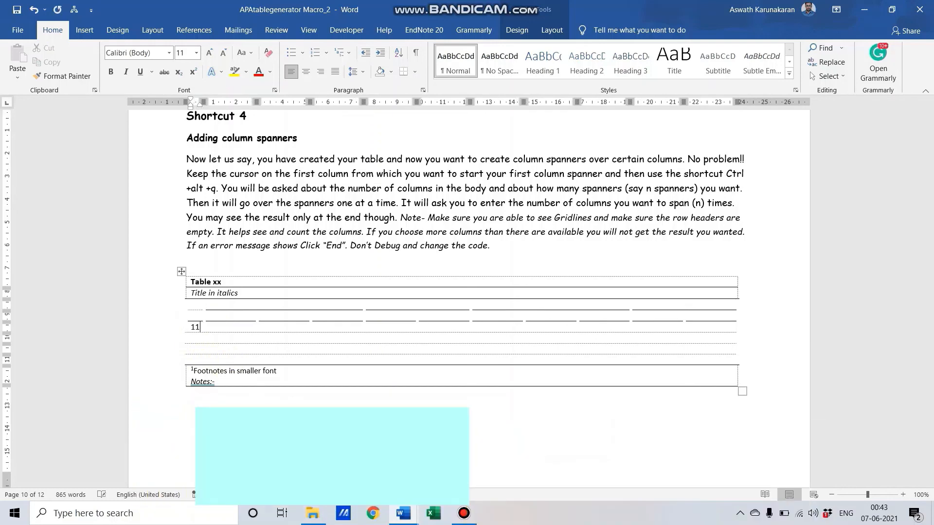
key("BackSpace")
key("BackSpace")
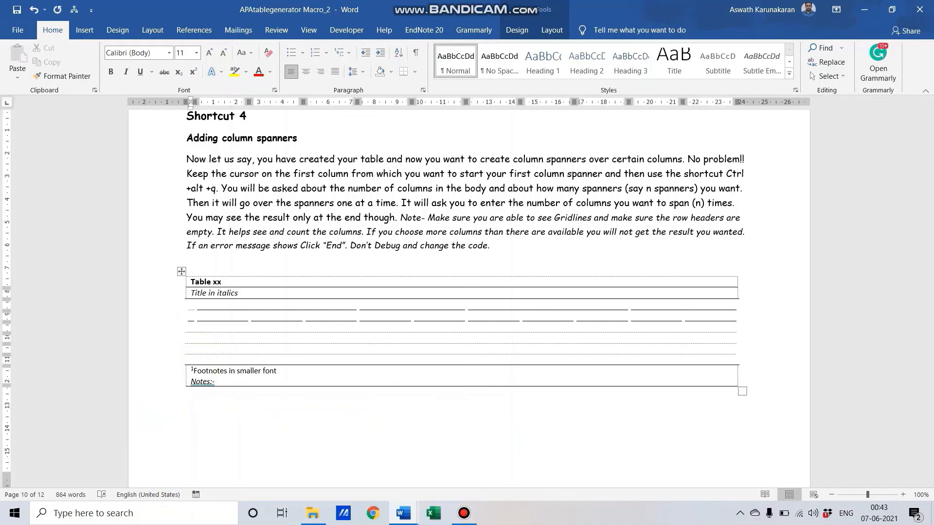
type("aaaaaaaaaaa")
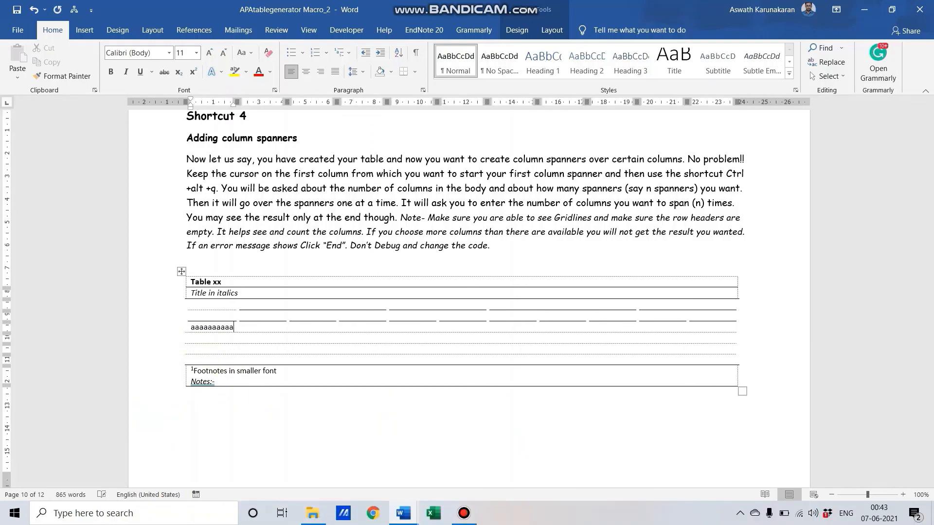
type("aa")
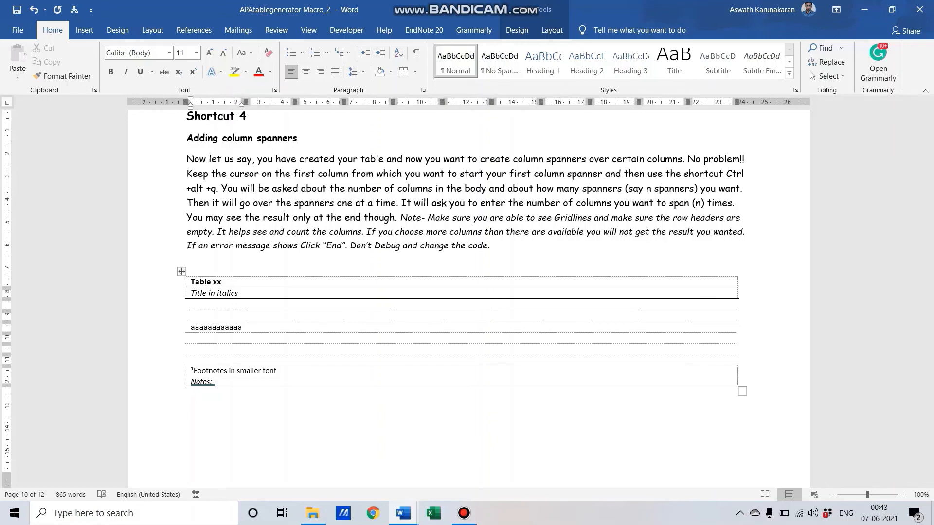